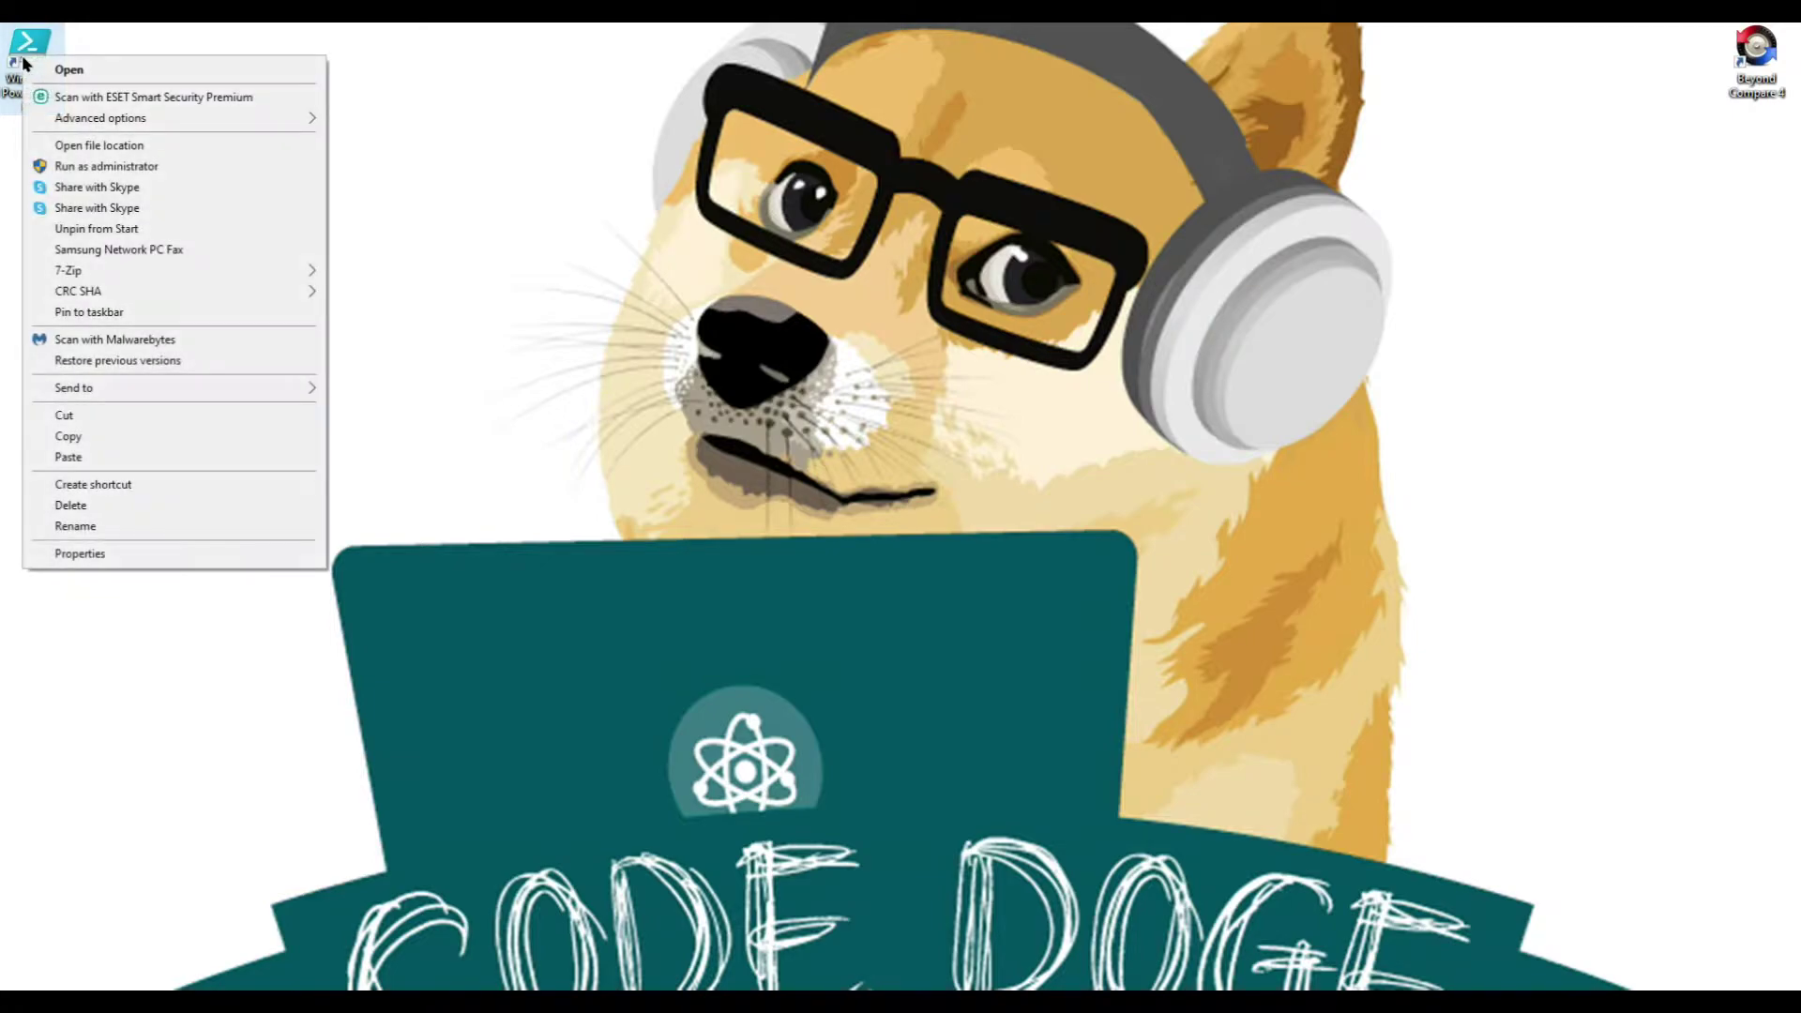
Step: Tick Run as administrator in the PowerShell ISE shortcut's Advanced Properties and confirm
click(206, 552)
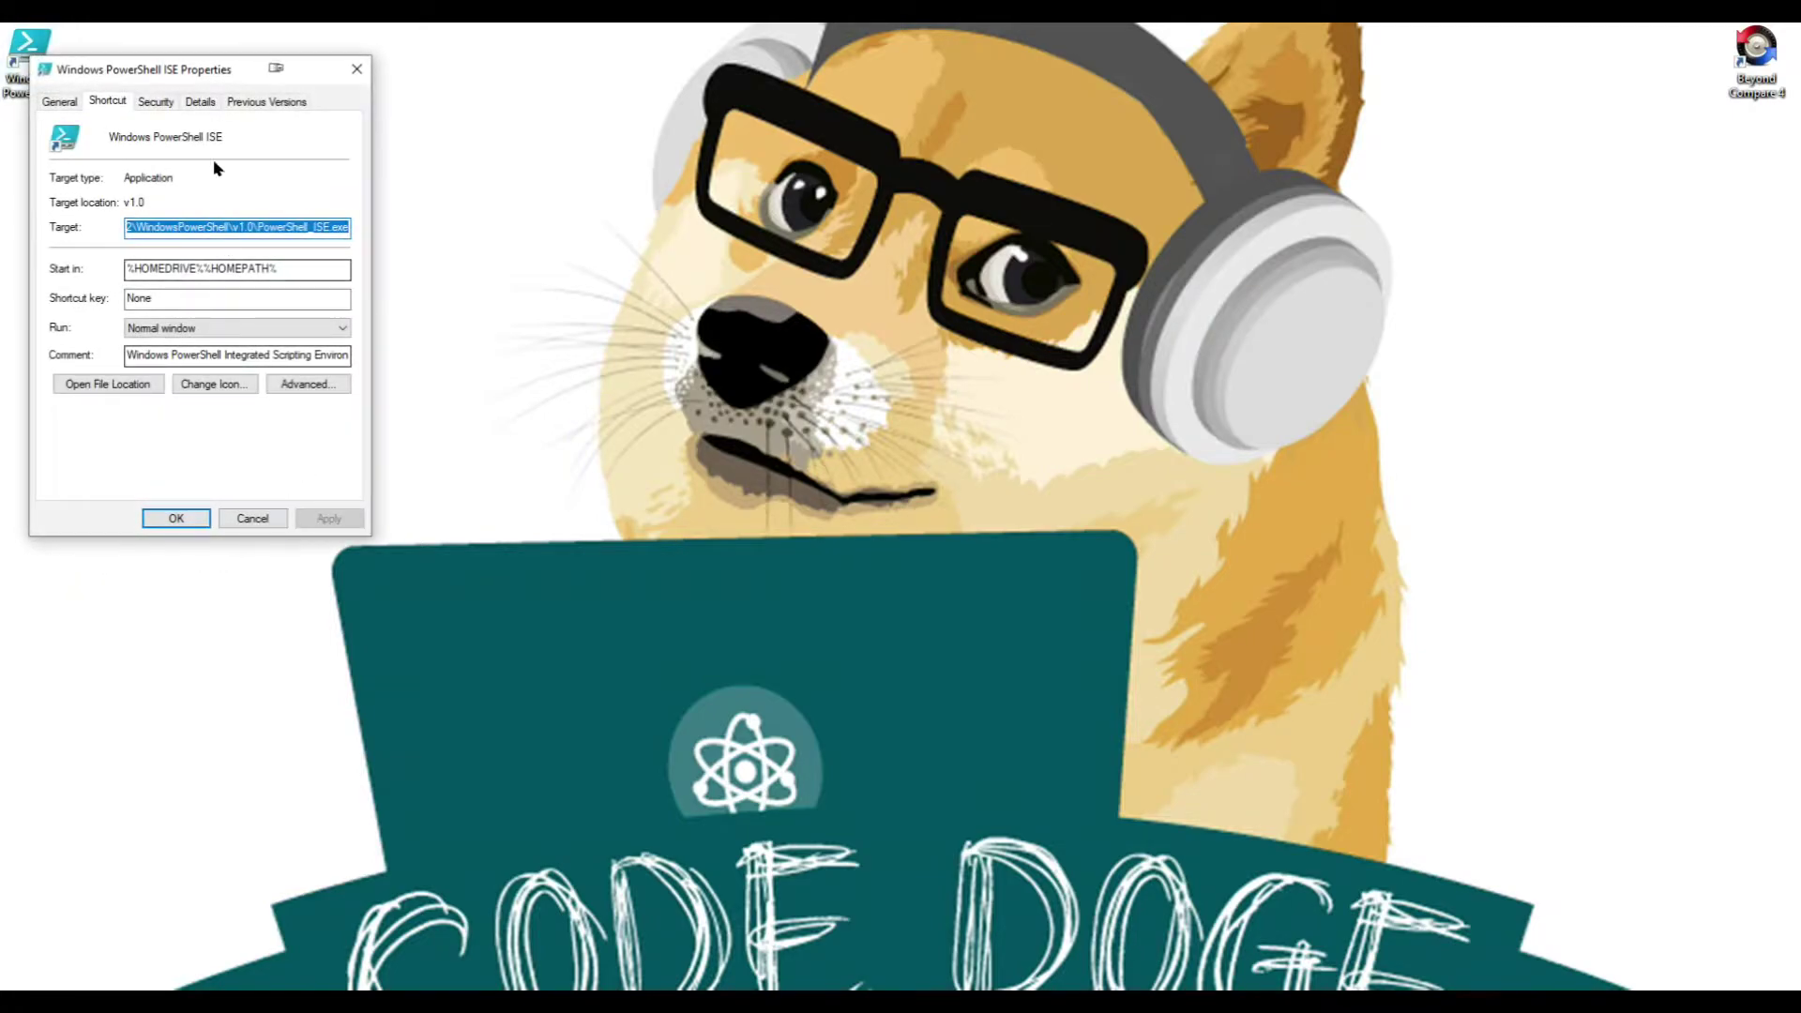
click(74, 109)
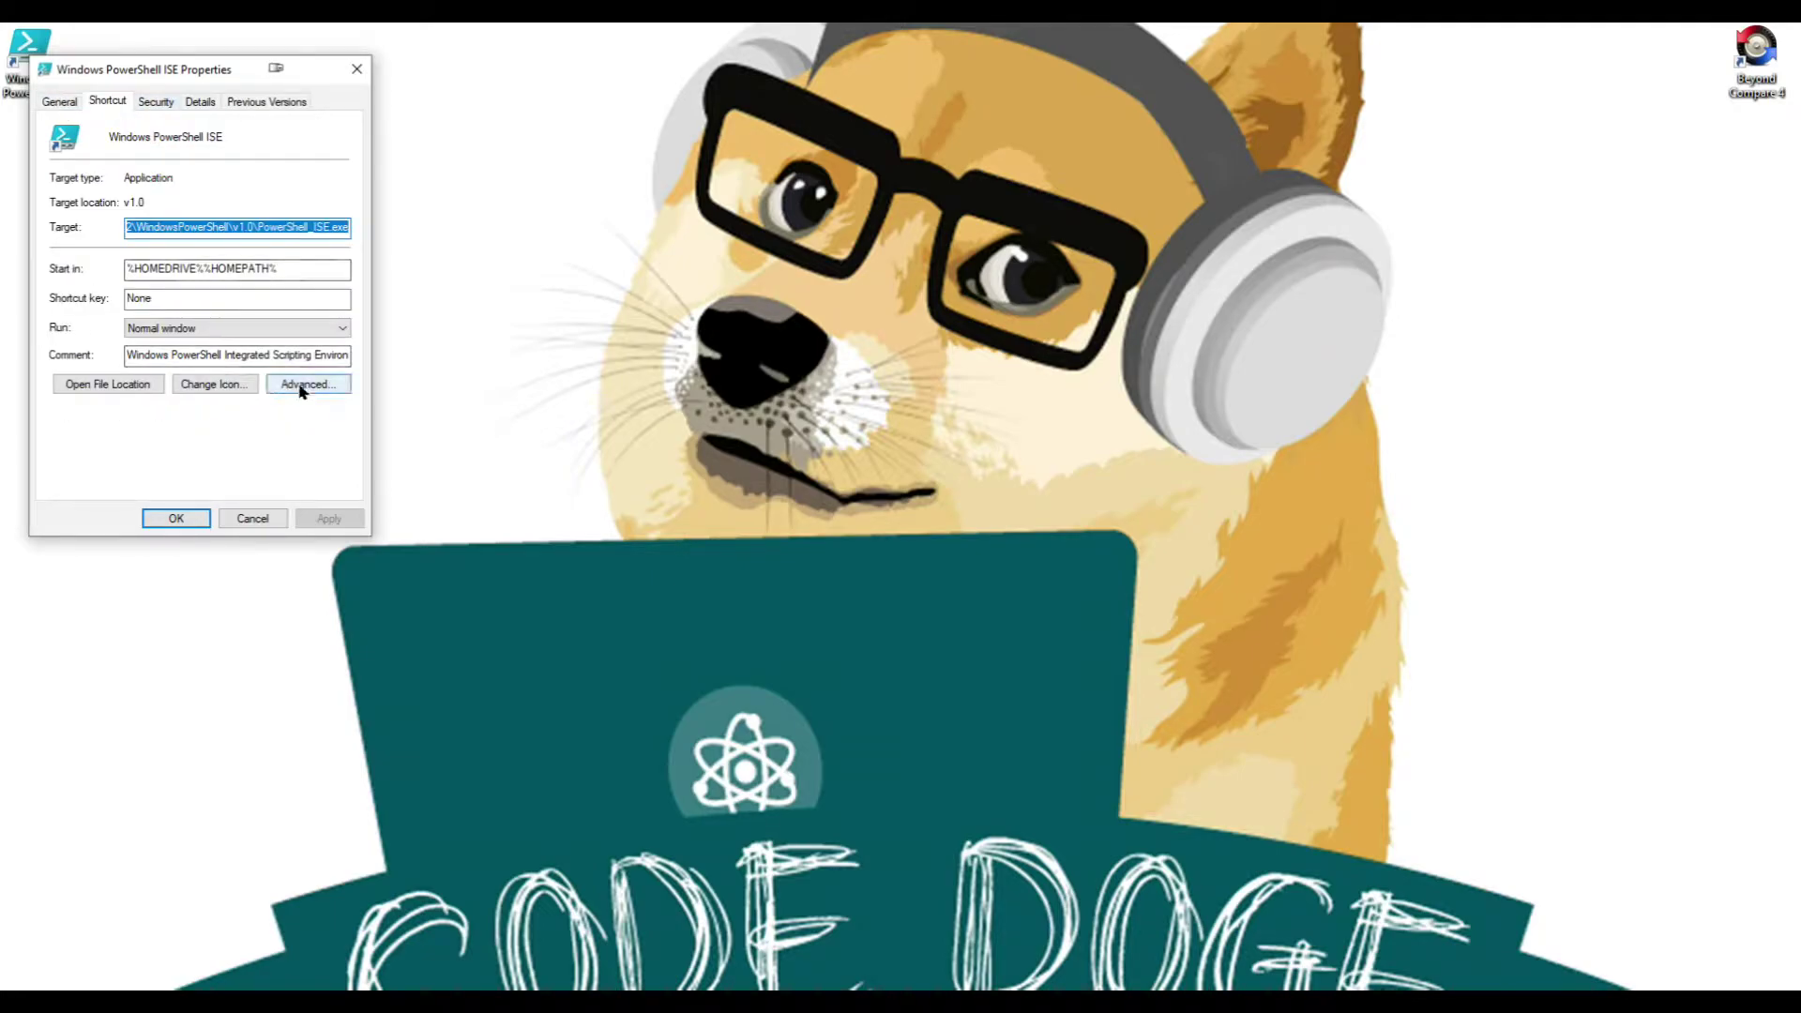
click(336, 389)
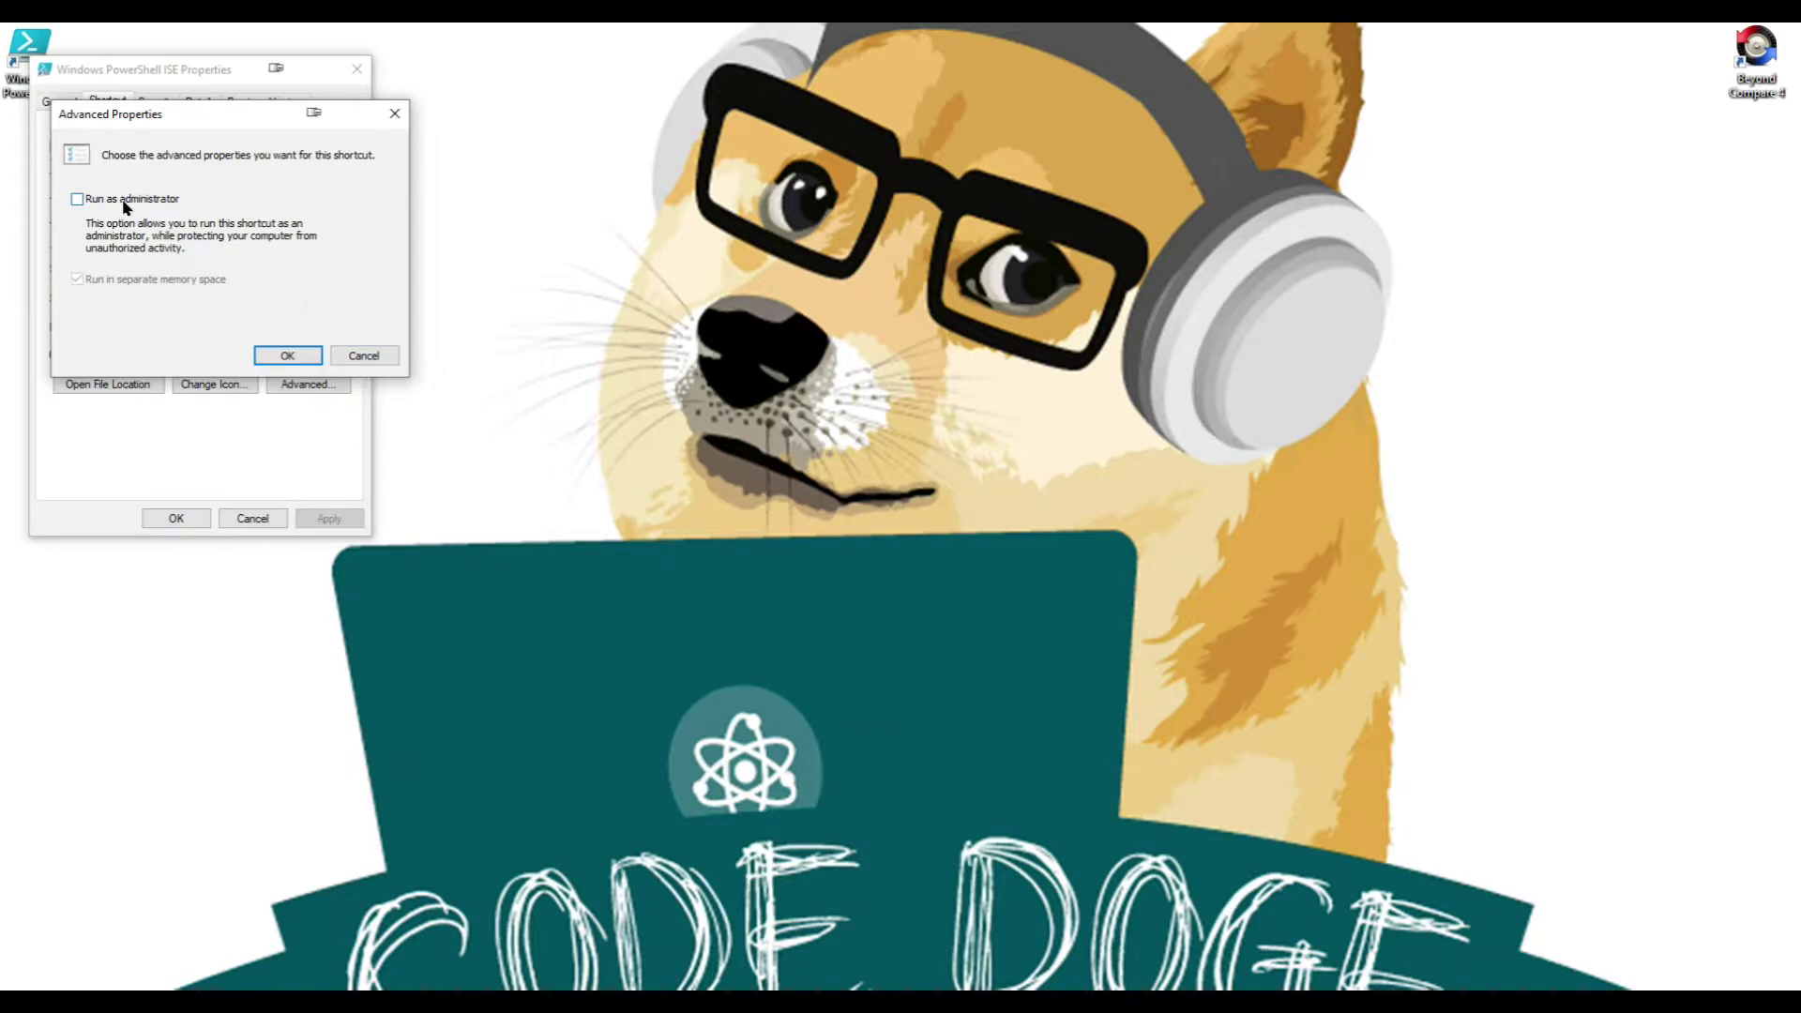
click(124, 207)
click(309, 352)
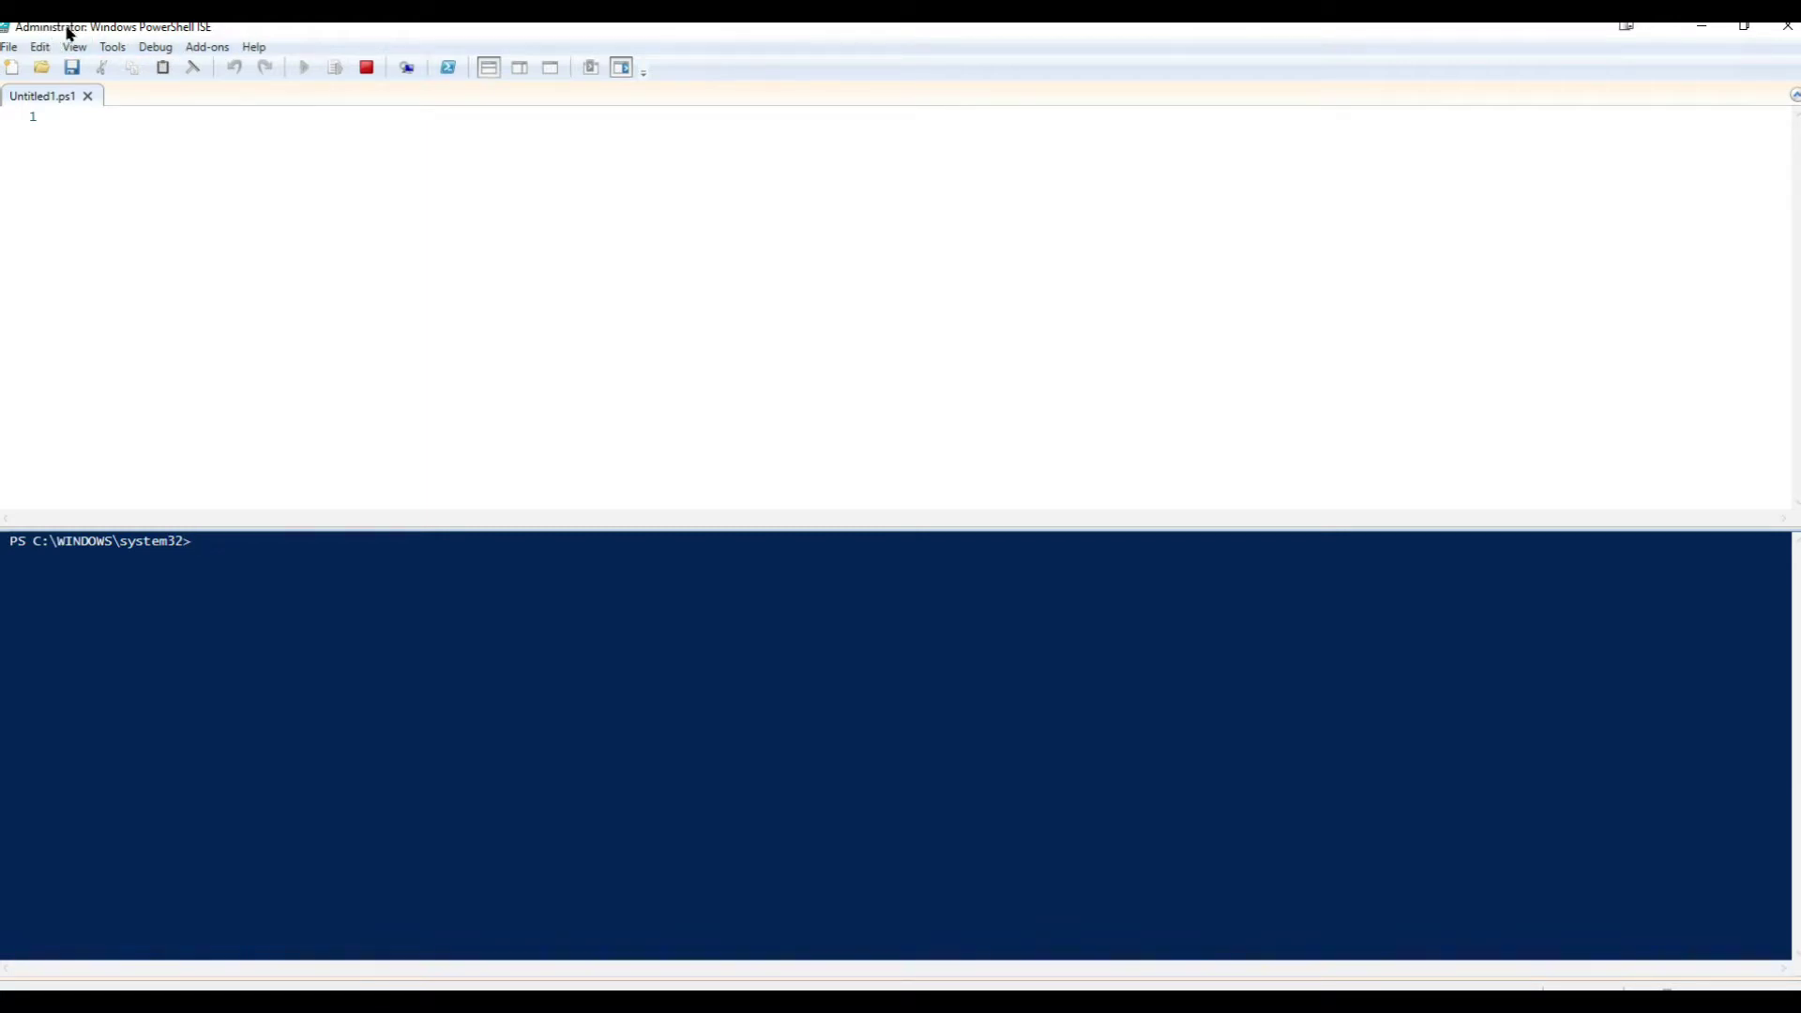
Step: Close the Administrator: Windows PowerShell ISE window
click(1787, 26)
Step: Recheck Run as administrator on the ISE shortcut, apply and save, then relaunch PowerShell ISE
right_click(31, 68)
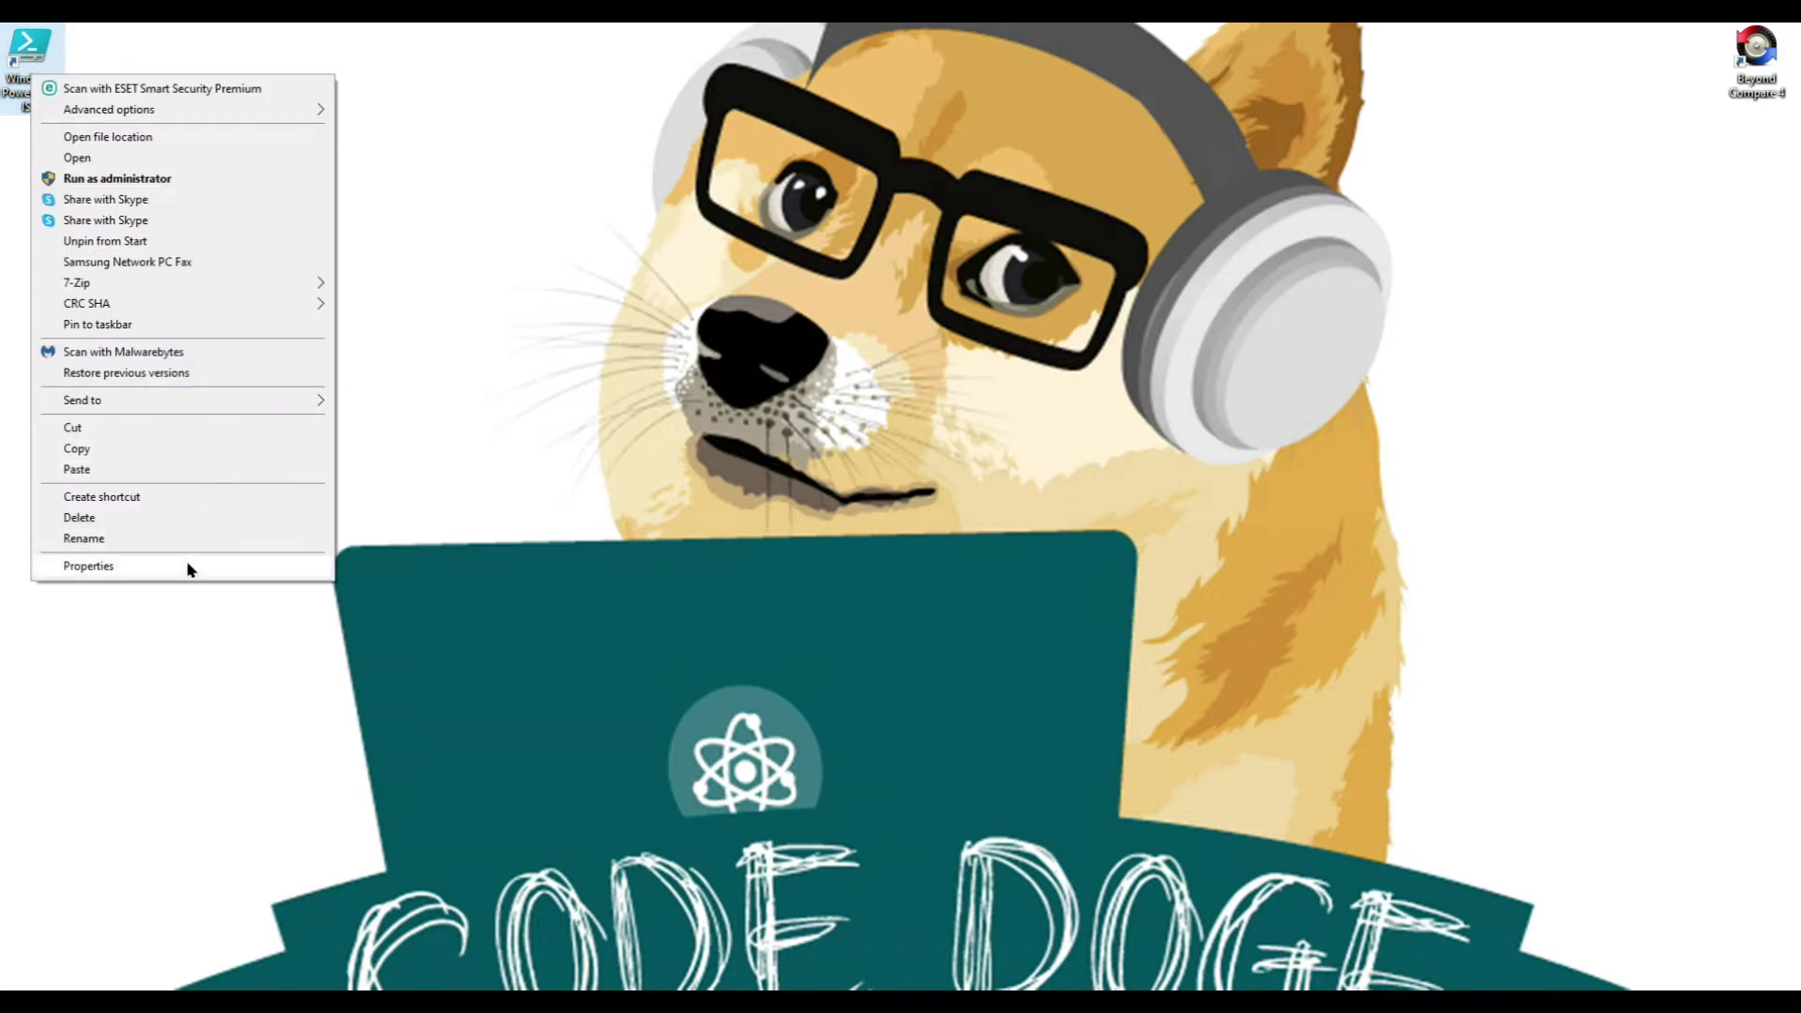
click(189, 567)
click(315, 402)
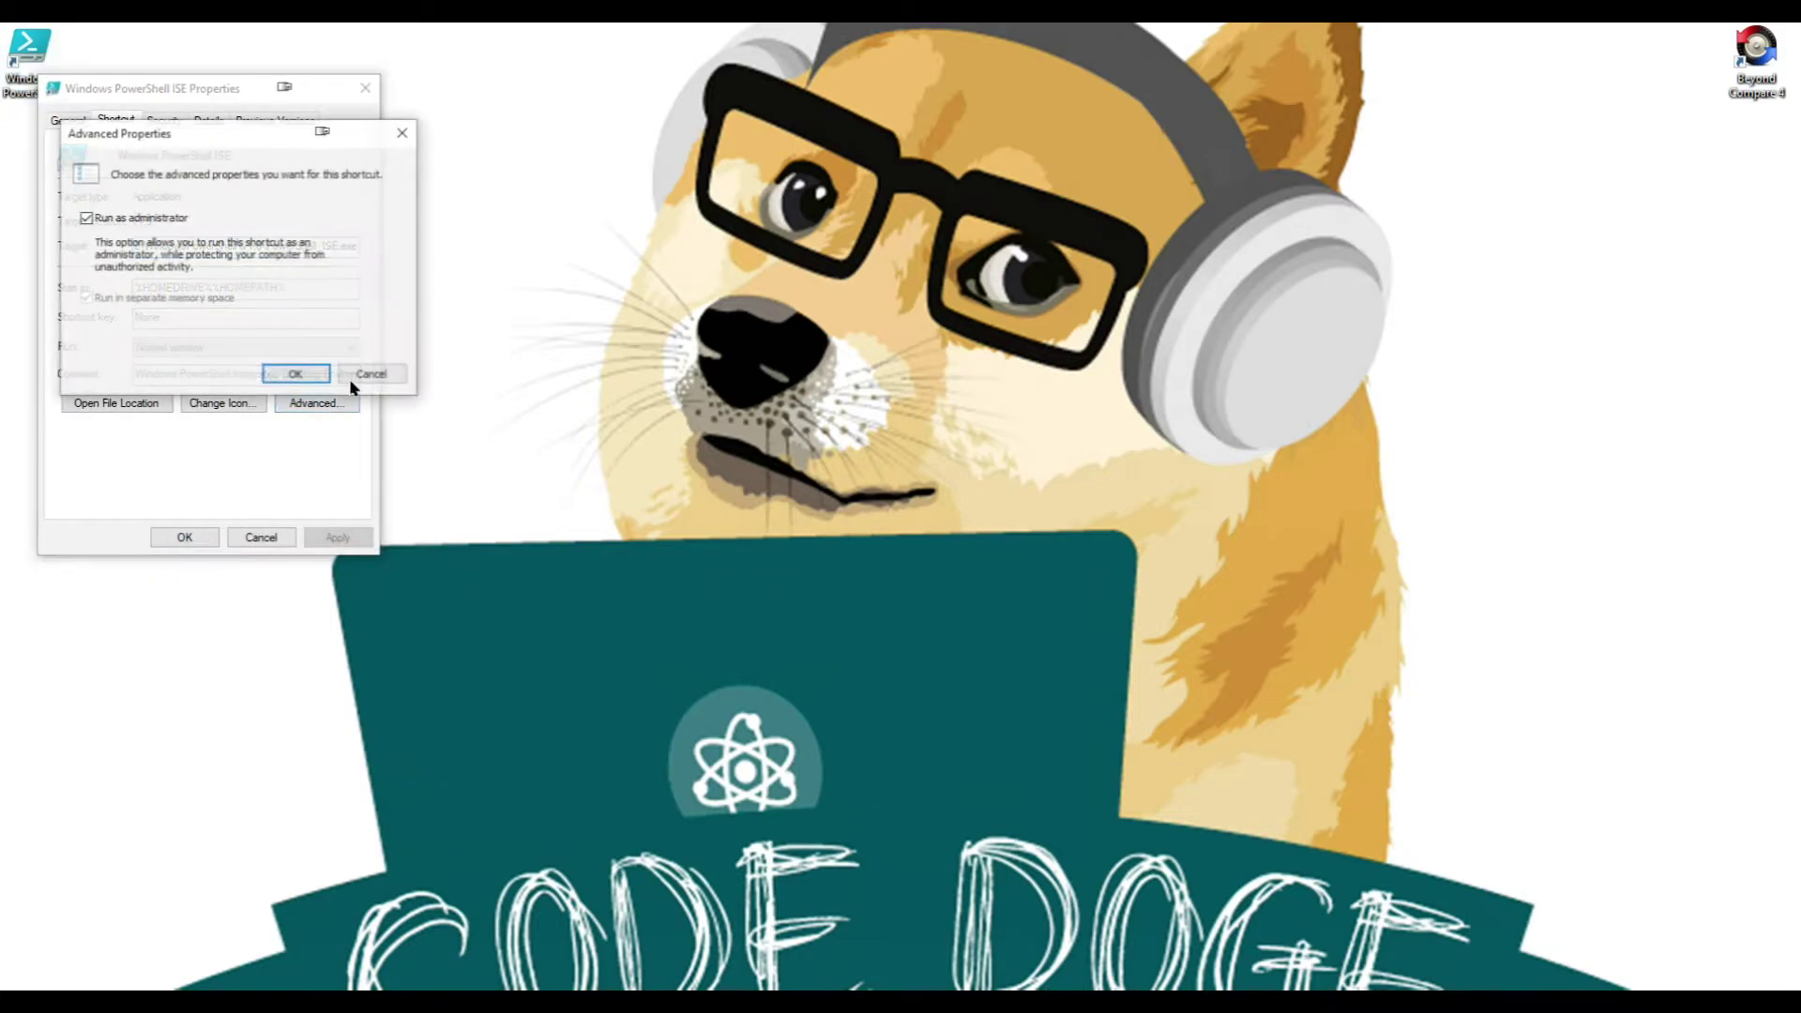
click(166, 215)
click(295, 375)
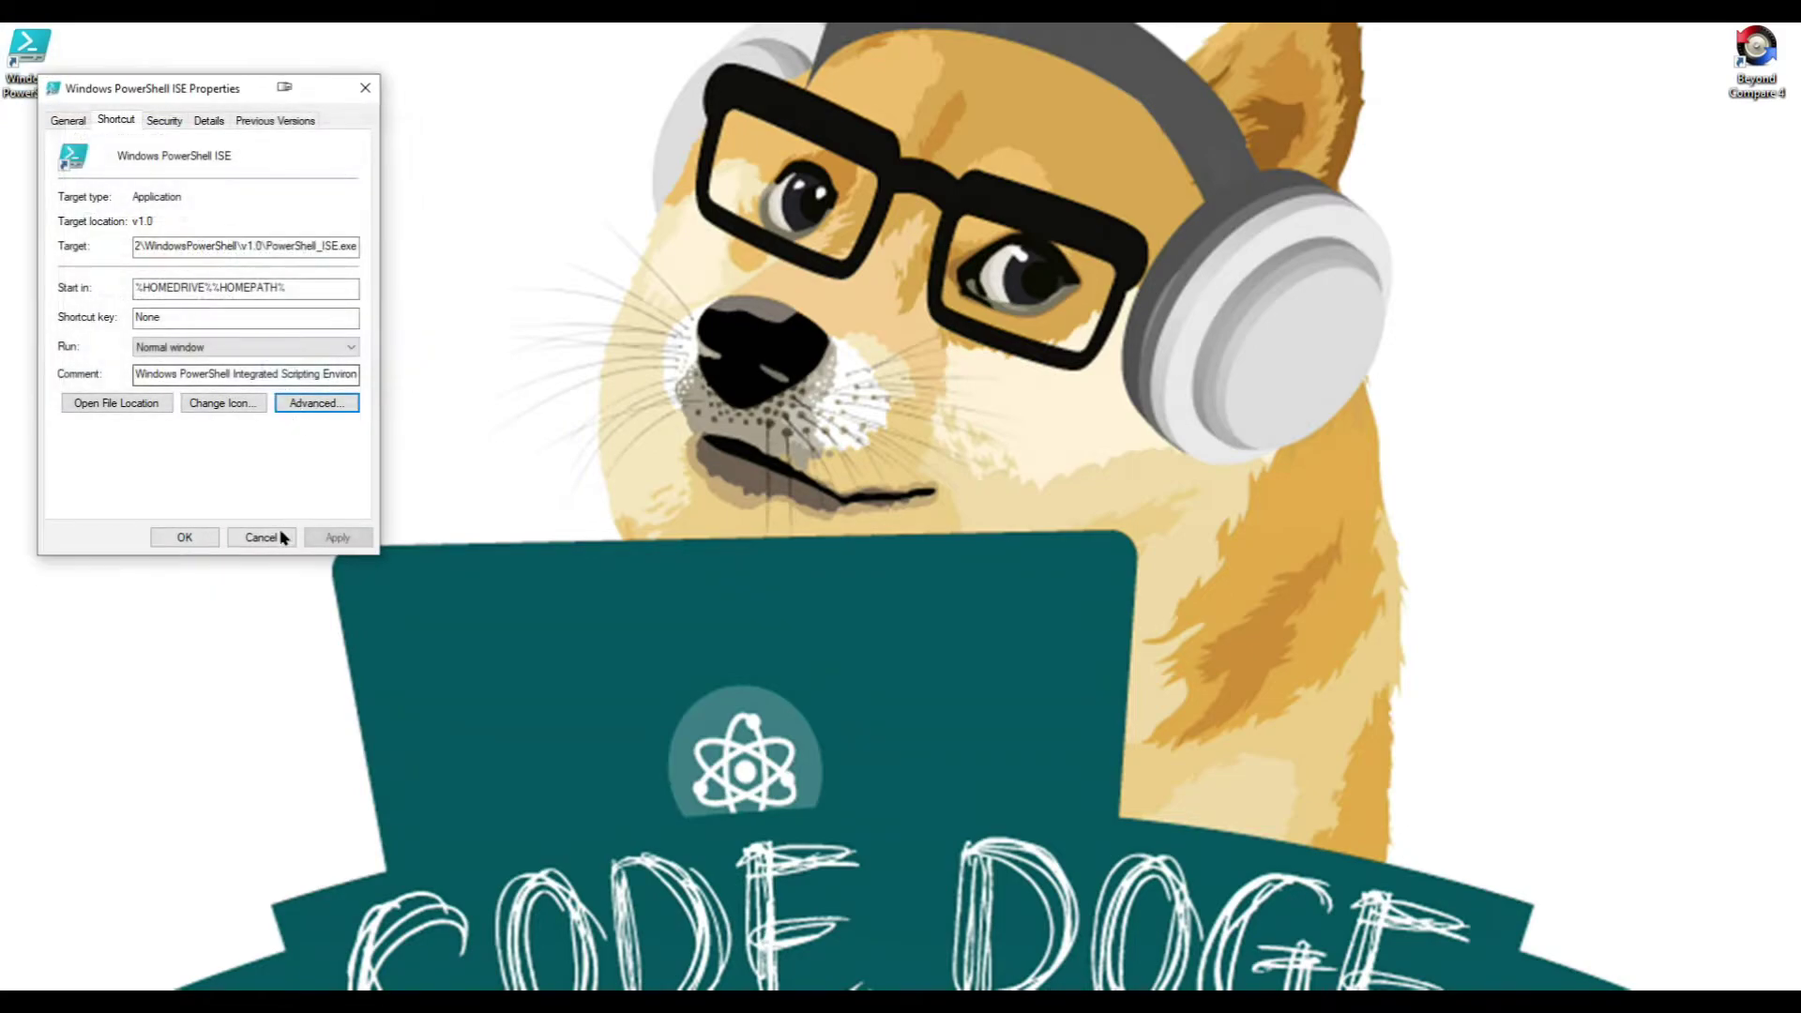
click(329, 536)
click(183, 537)
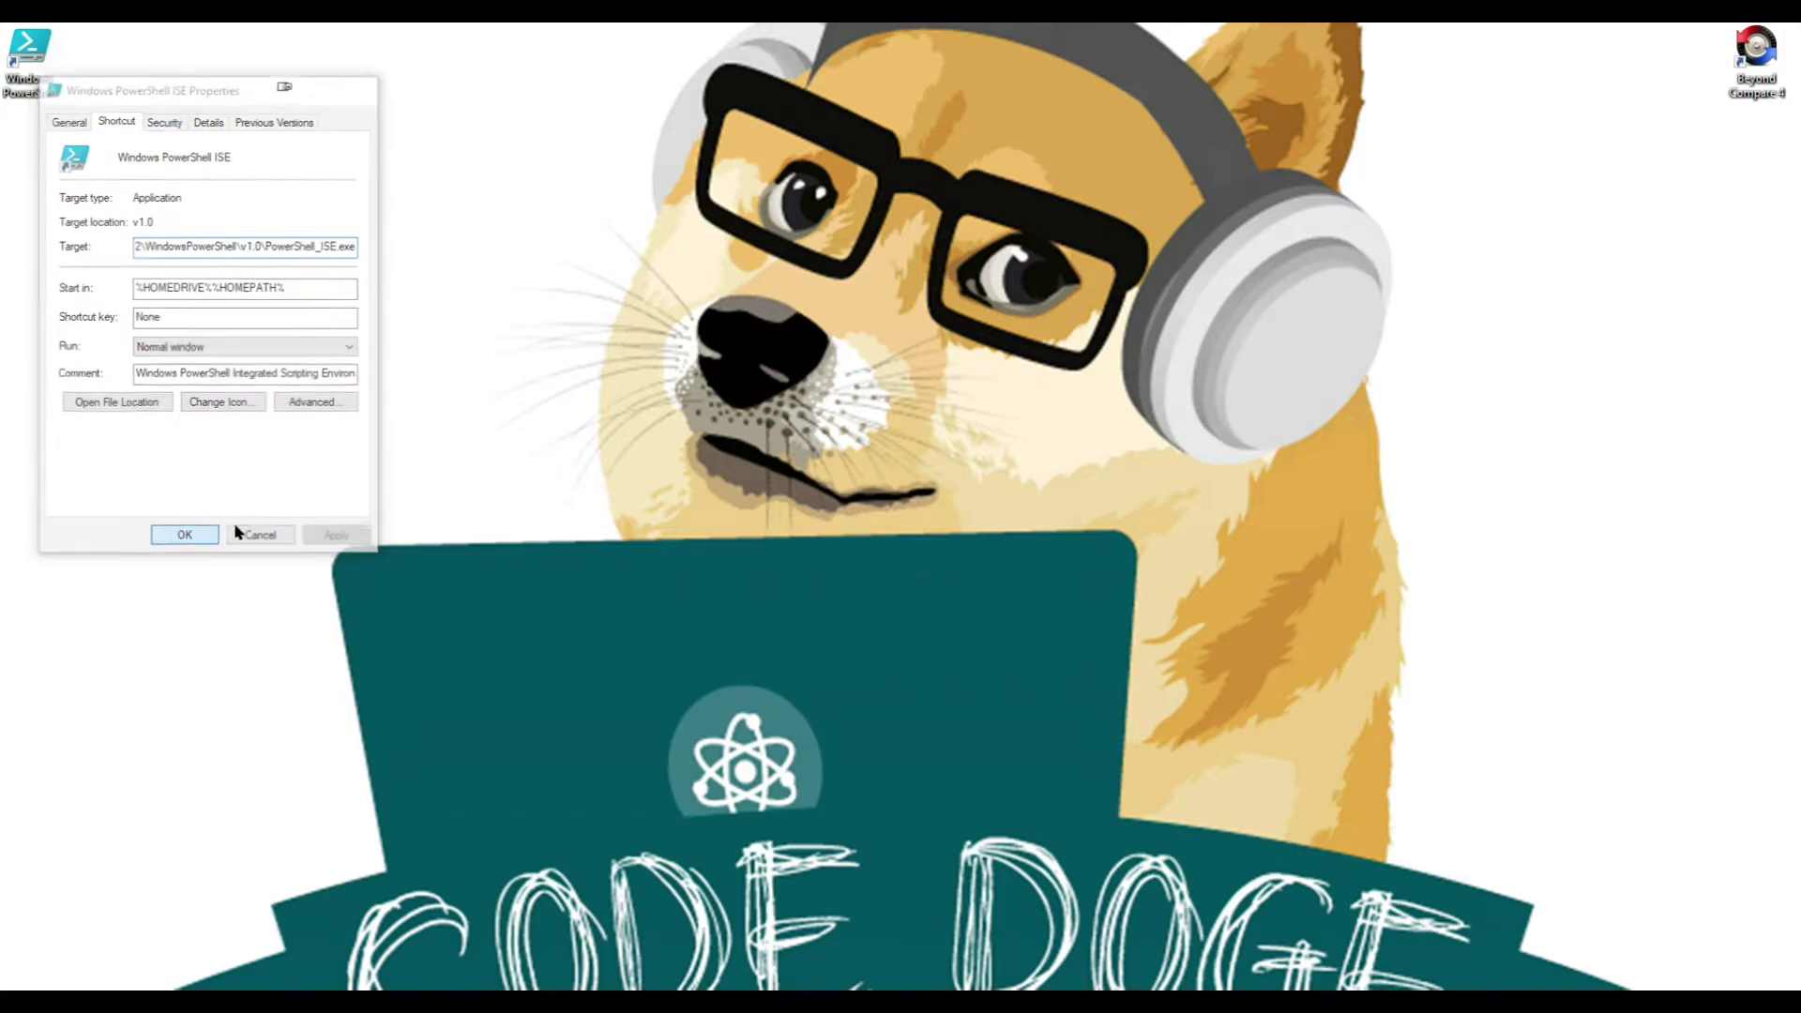
double_click(26, 93)
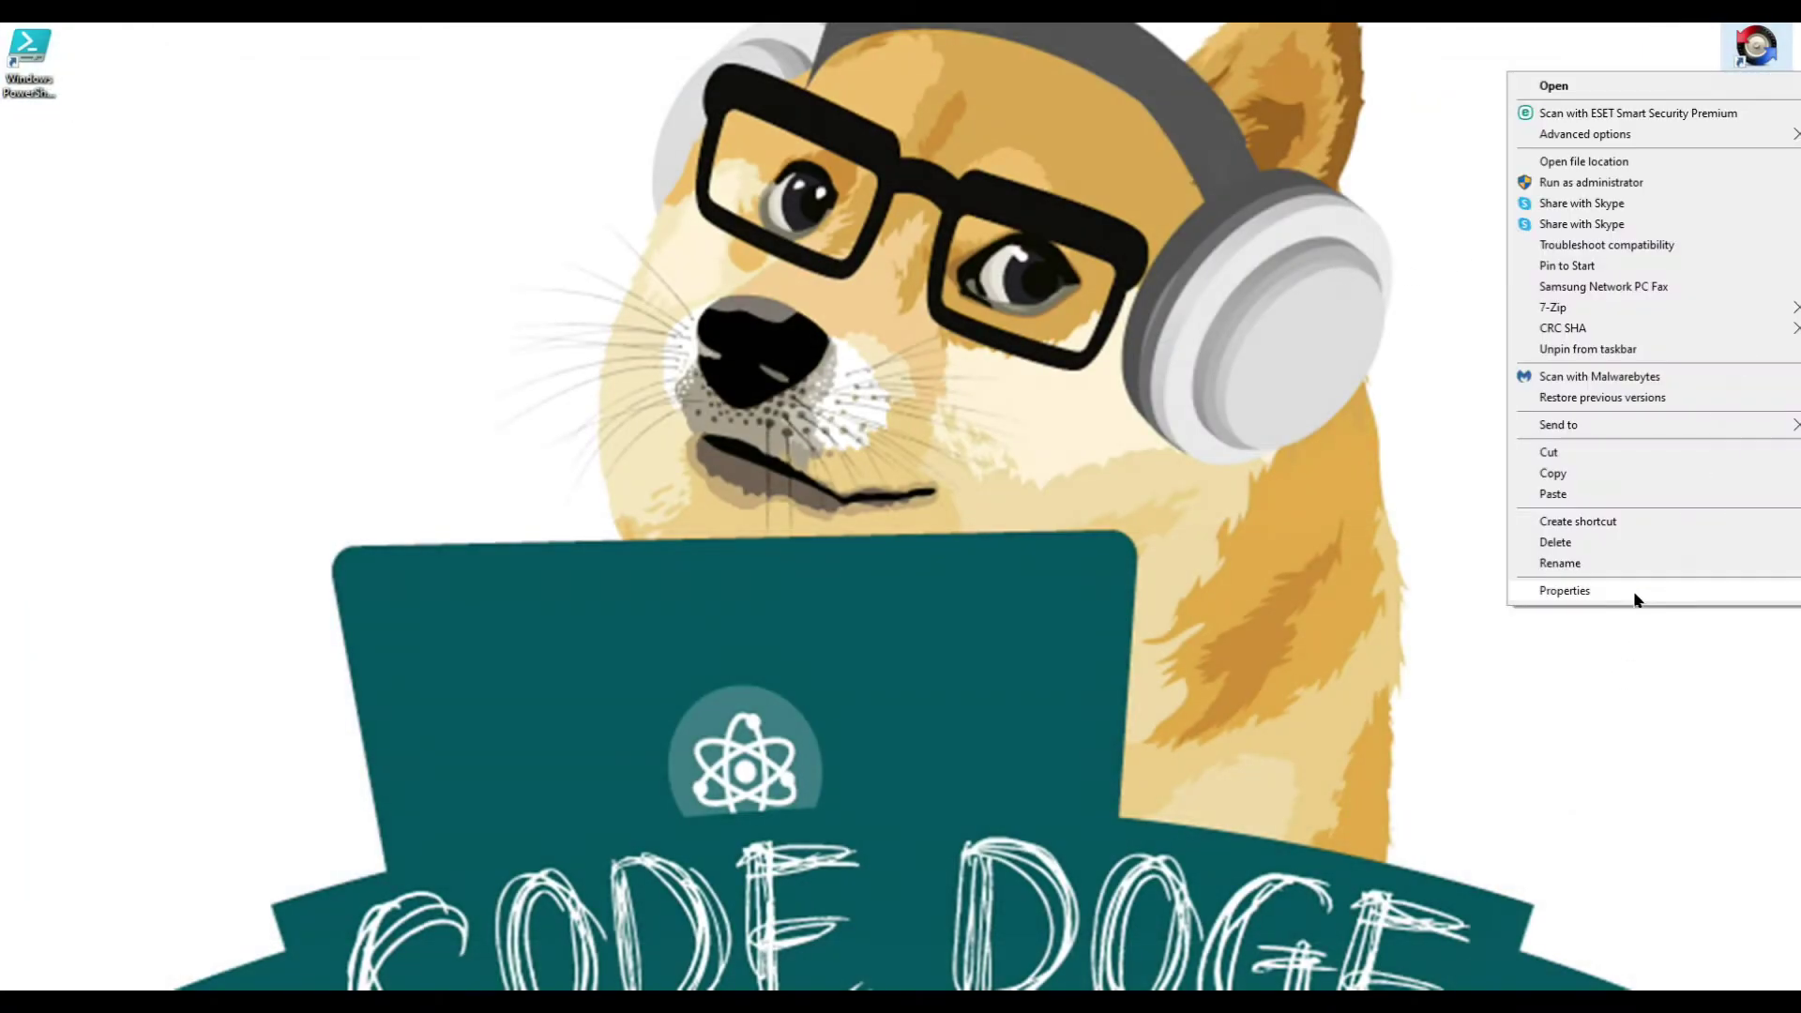
Step: Tick Run as administrator in the Beyond Compare 4 shortcut's Advanced Properties
click(1637, 591)
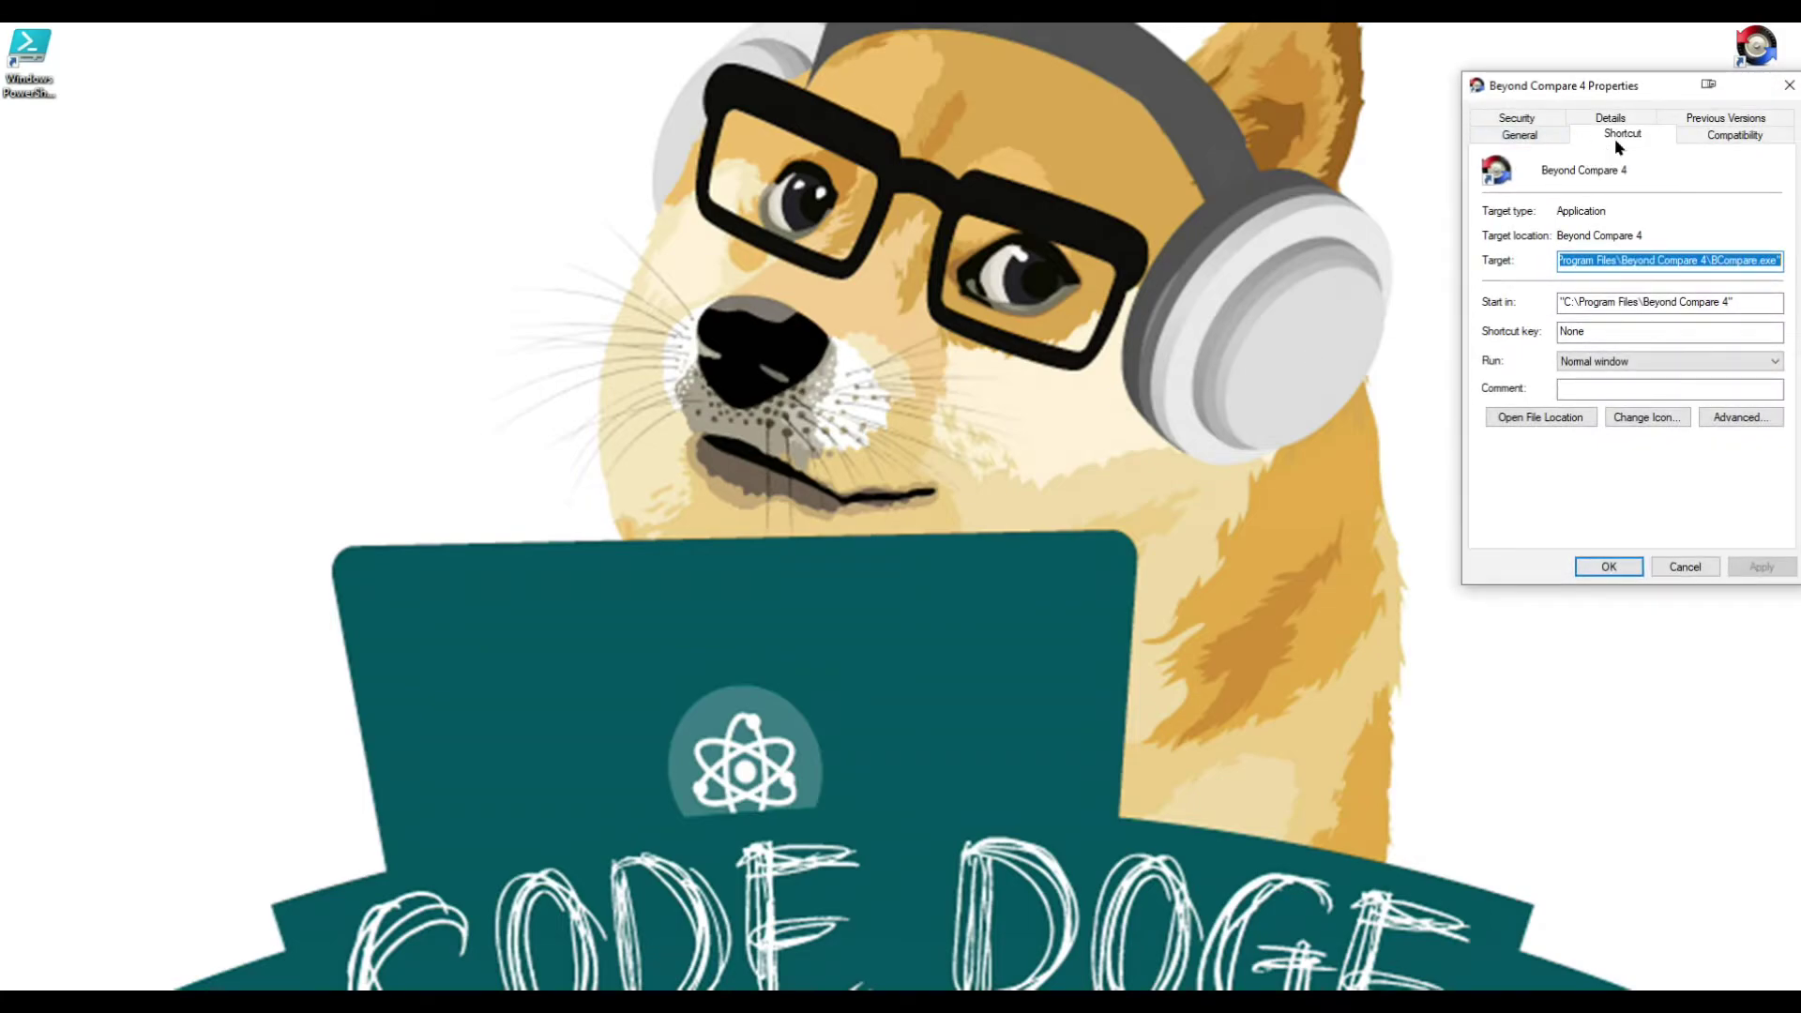
drag(1704, 89, 1564, 87)
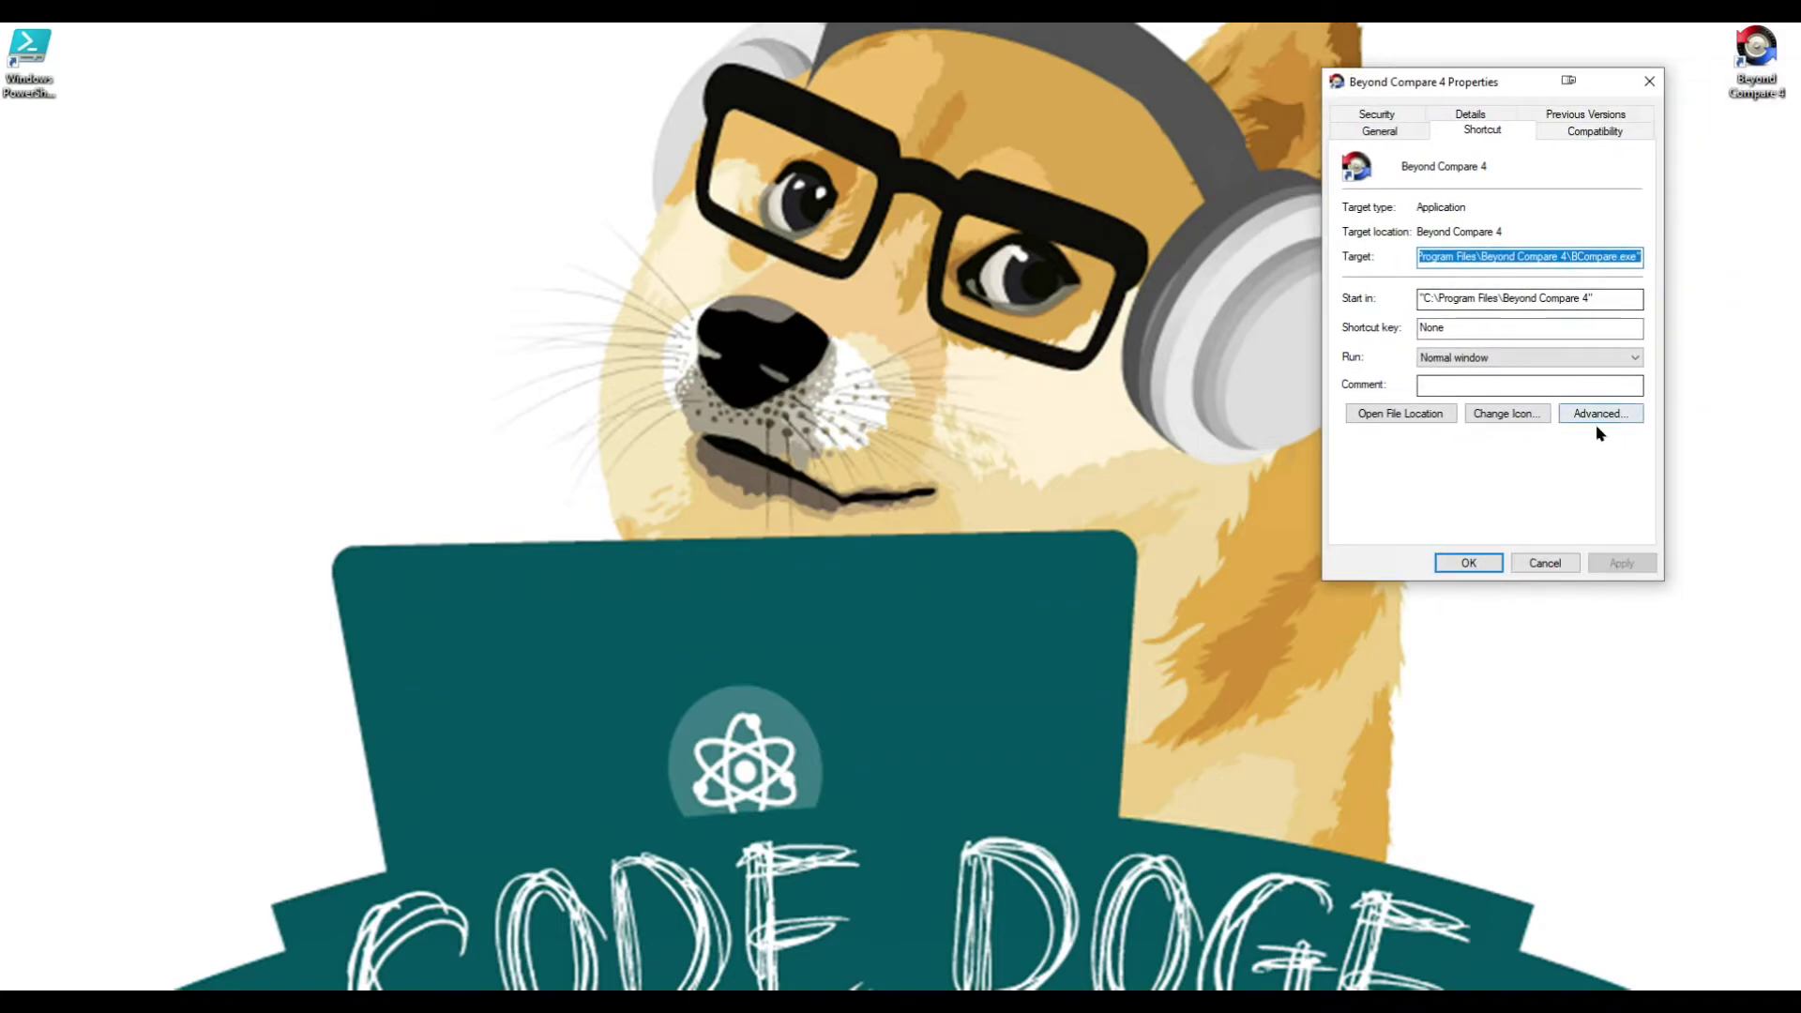
click(1604, 415)
click(1449, 215)
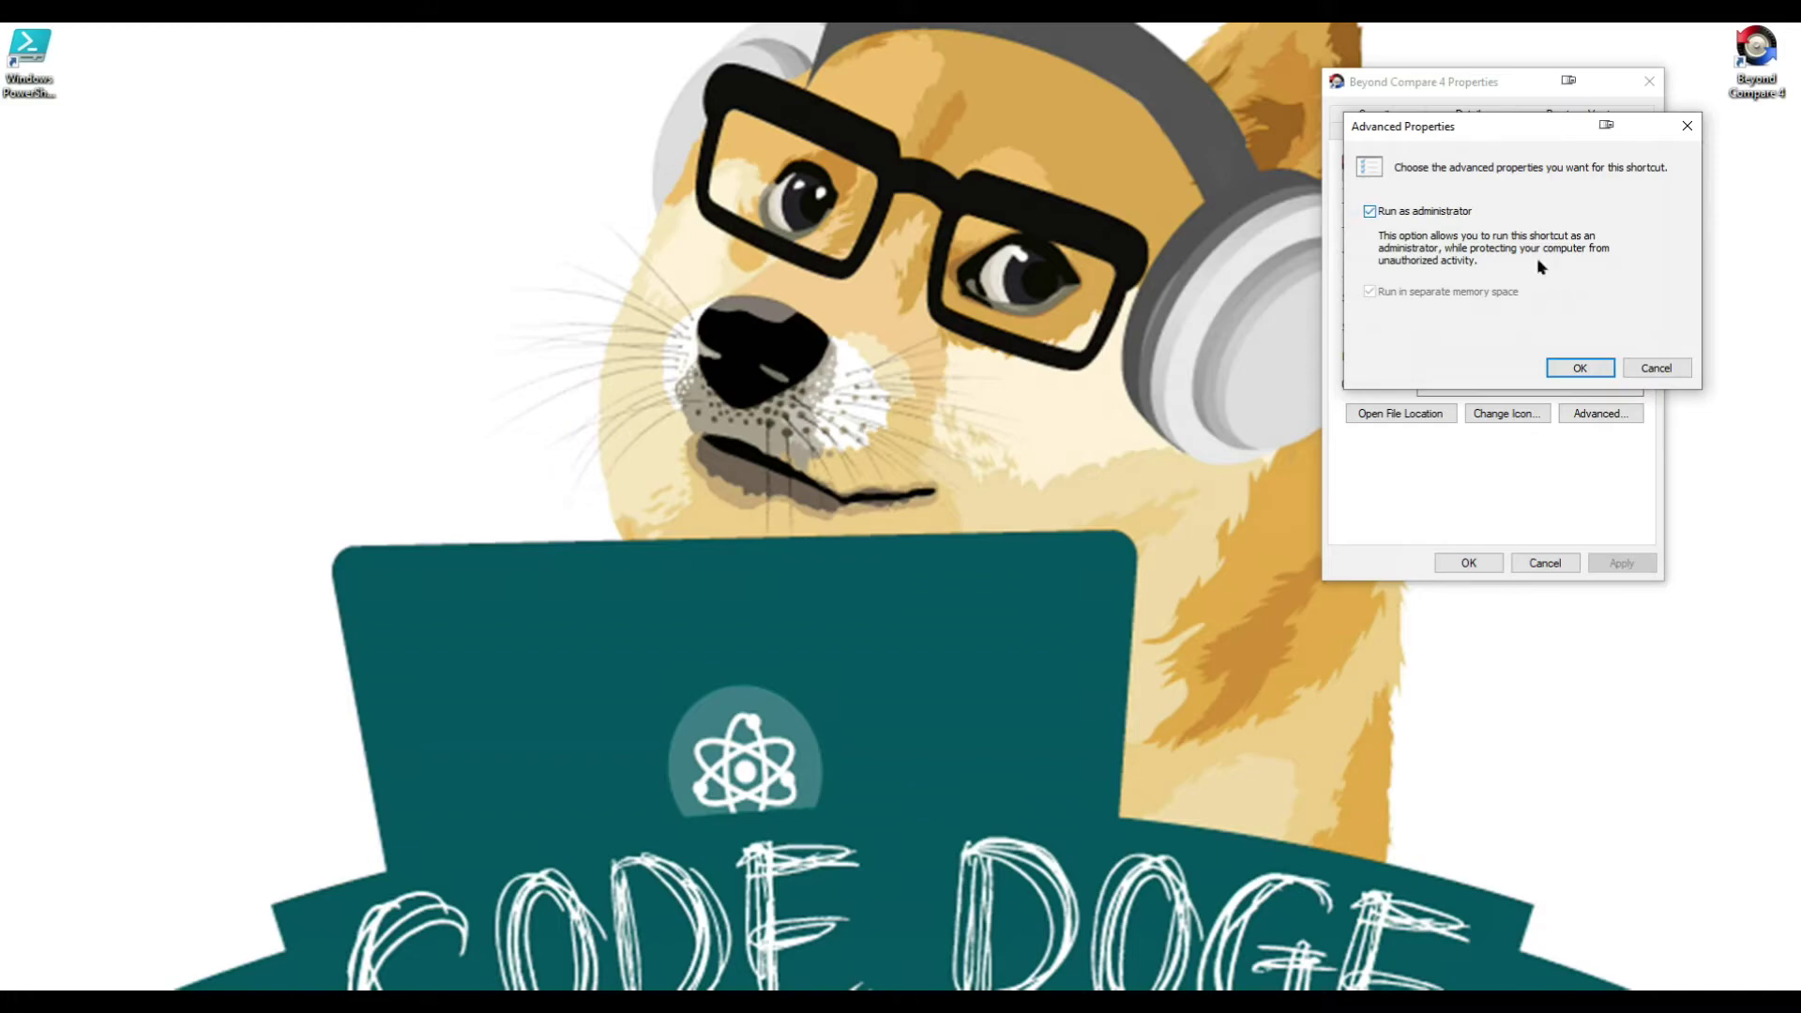
click(1674, 369)
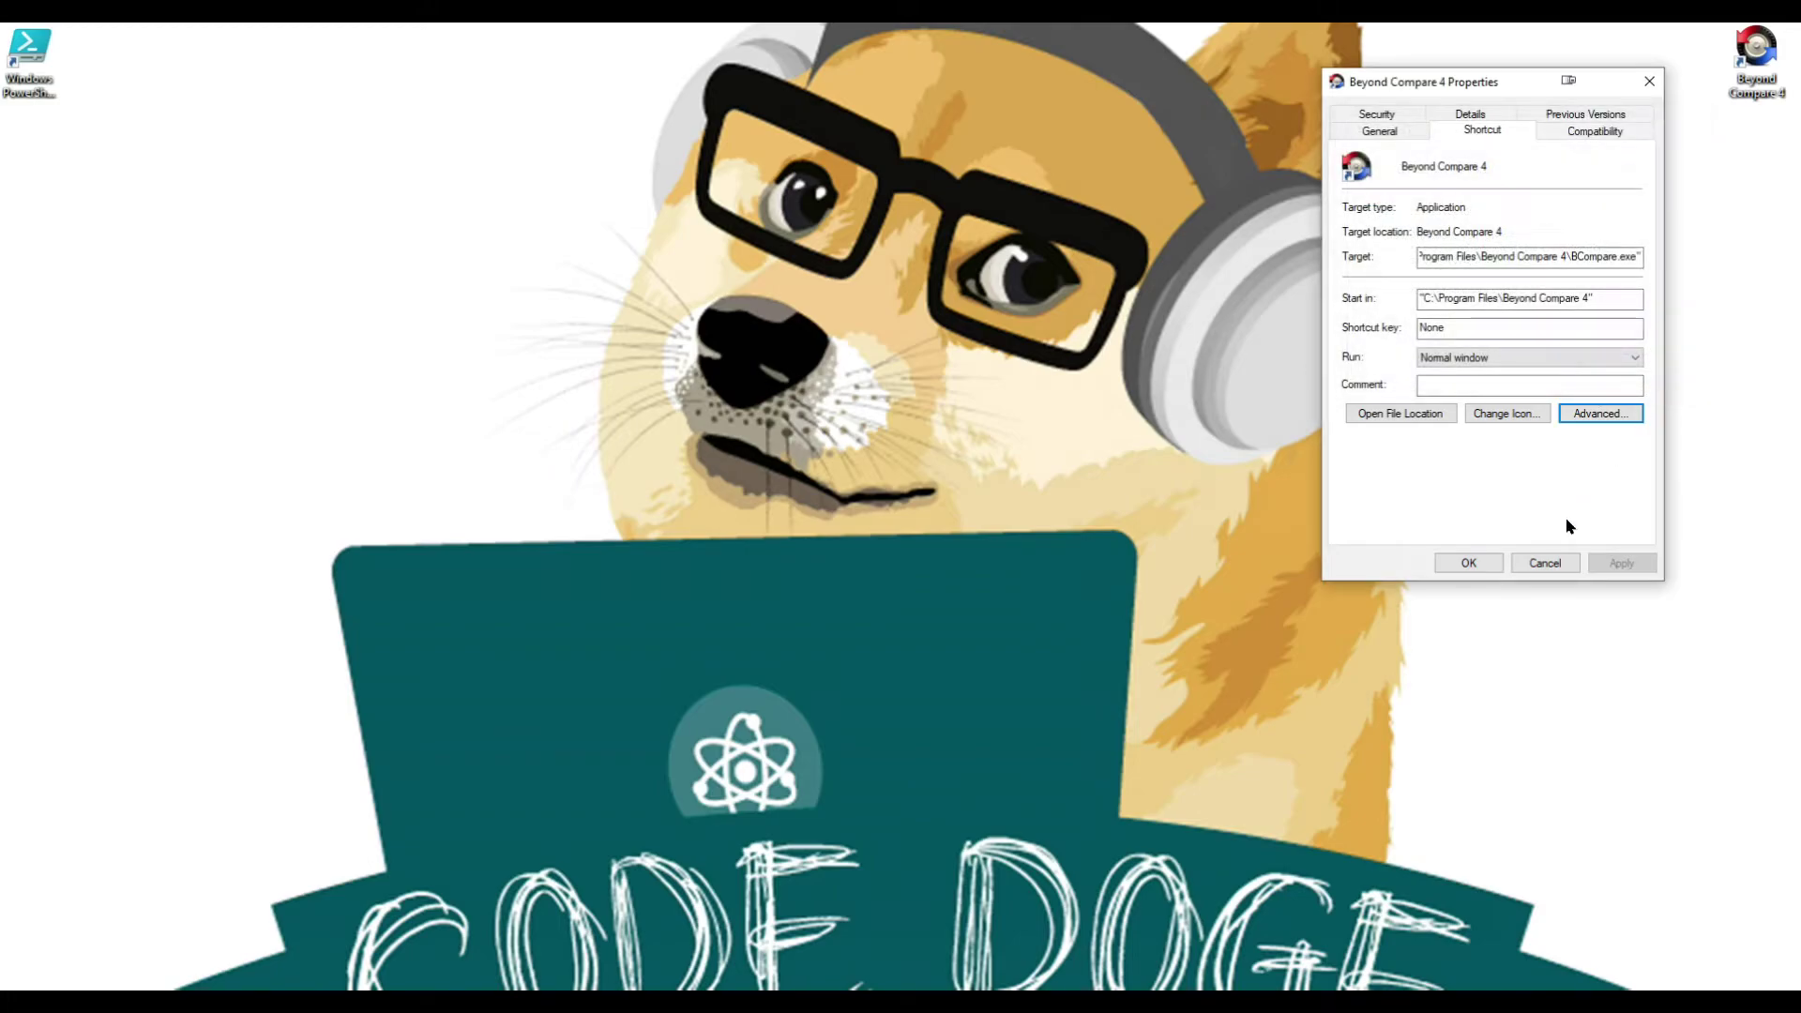